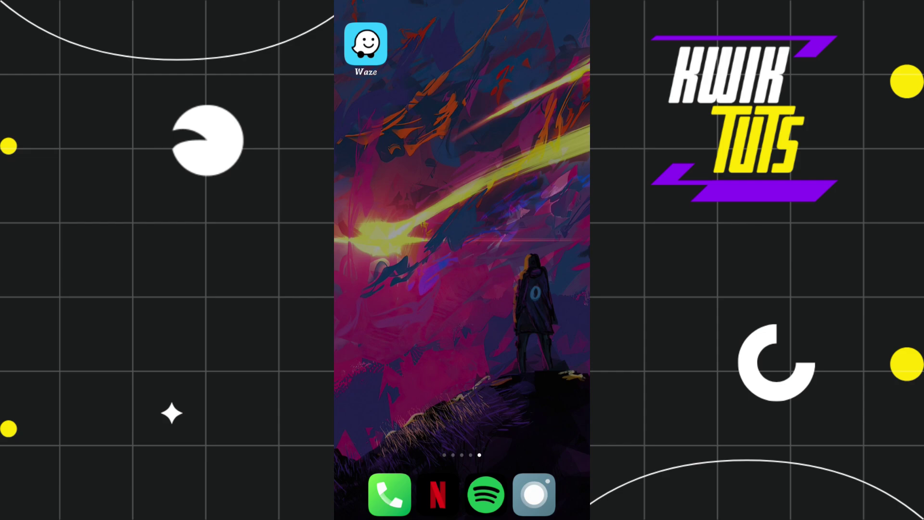
Launch Waze, browse spots near Kaithal on the map, and close the location popup
click(366, 45)
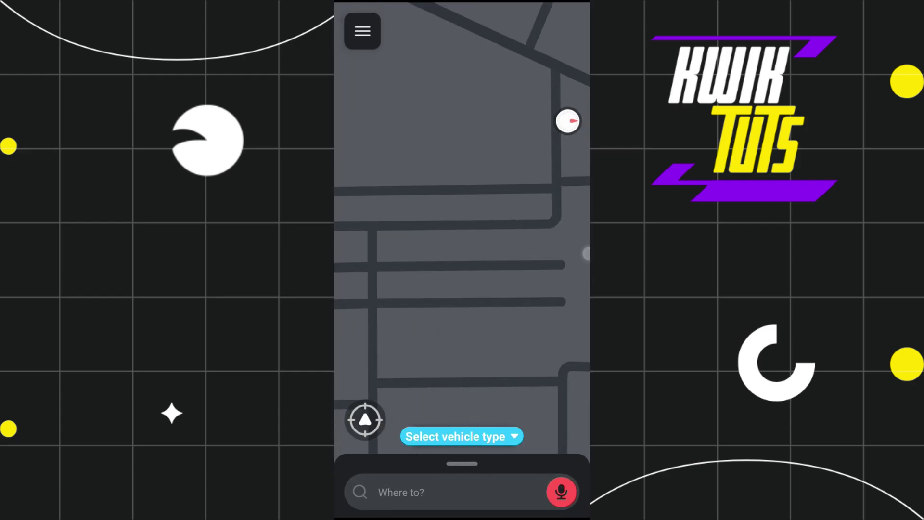
mouse_move(503, 328)
mouse_down()
mouse_move(542, 200)
mouse_move(485, 184)
mouse_up()
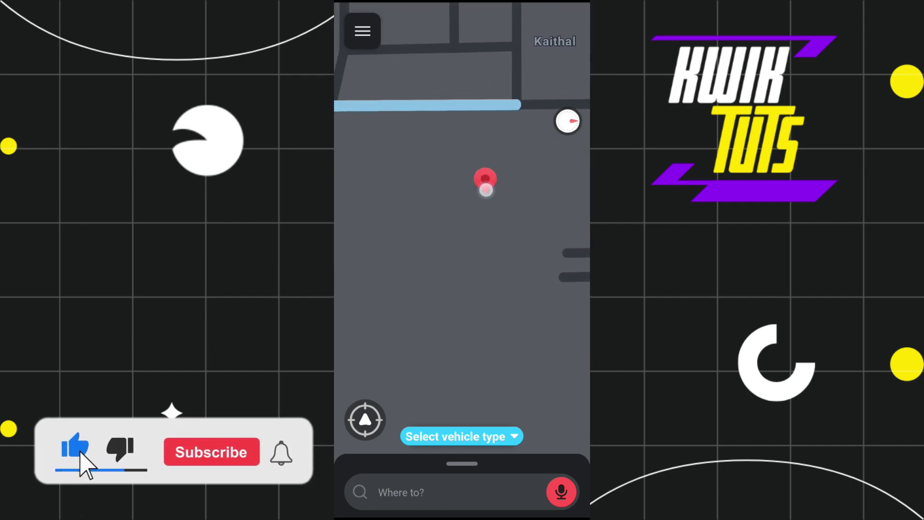
click(485, 181)
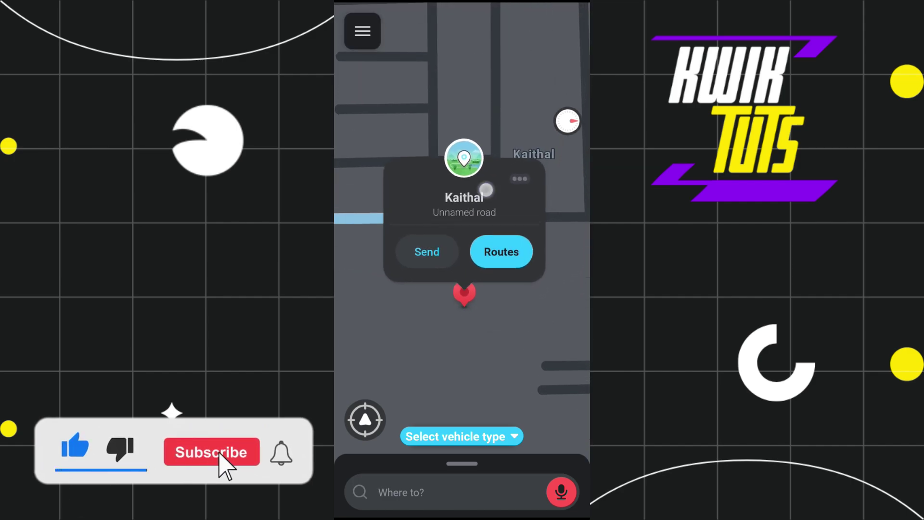
click(462, 355)
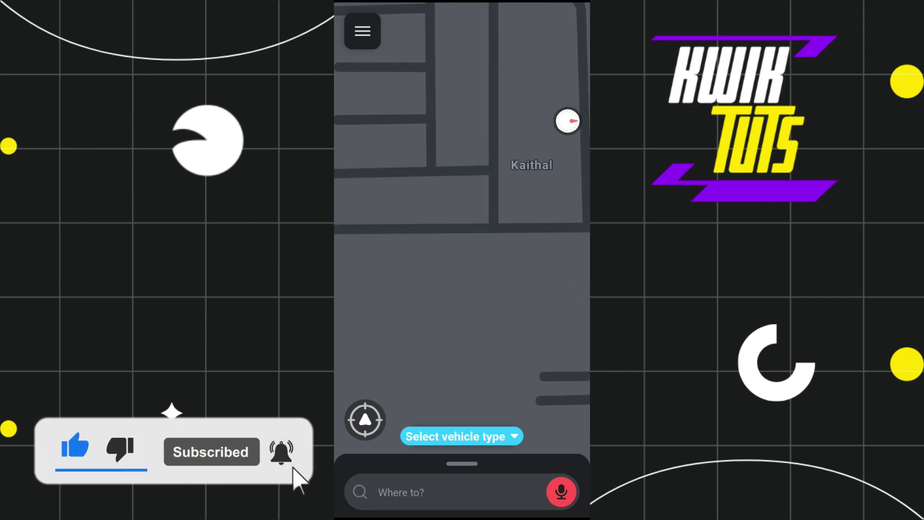
click(483, 311)
click(491, 380)
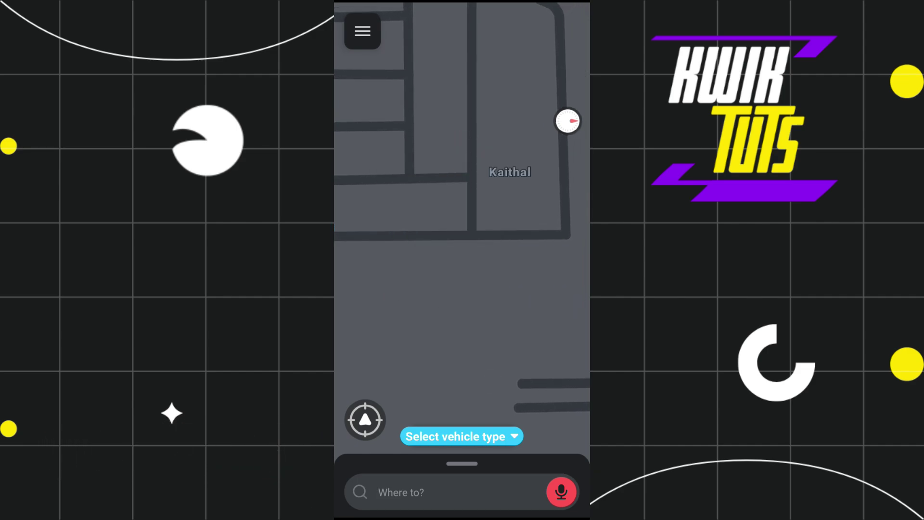
Expand the 'Where to?' sheet to full screen, showing Home, Work, friends and calendar
drag(505, 462, 506, 72)
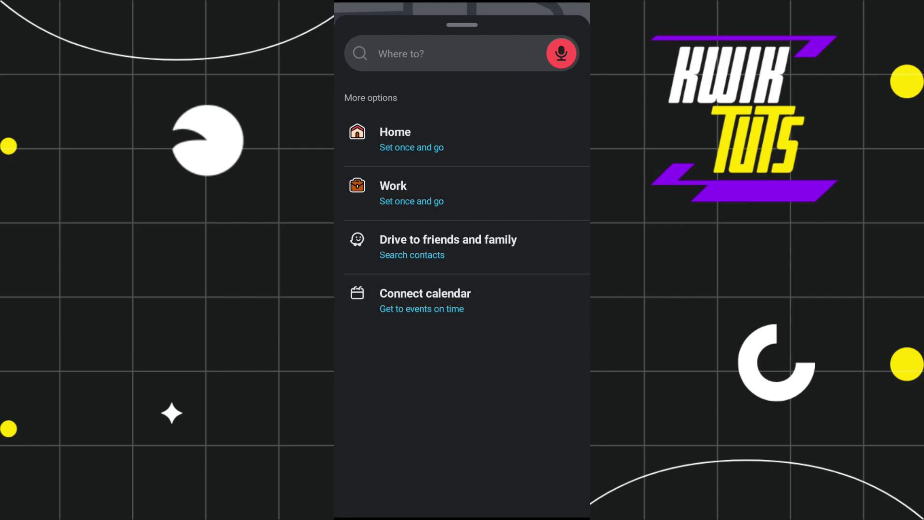
Choose Work under More options and search 'Koni' as the work address
click(429, 192)
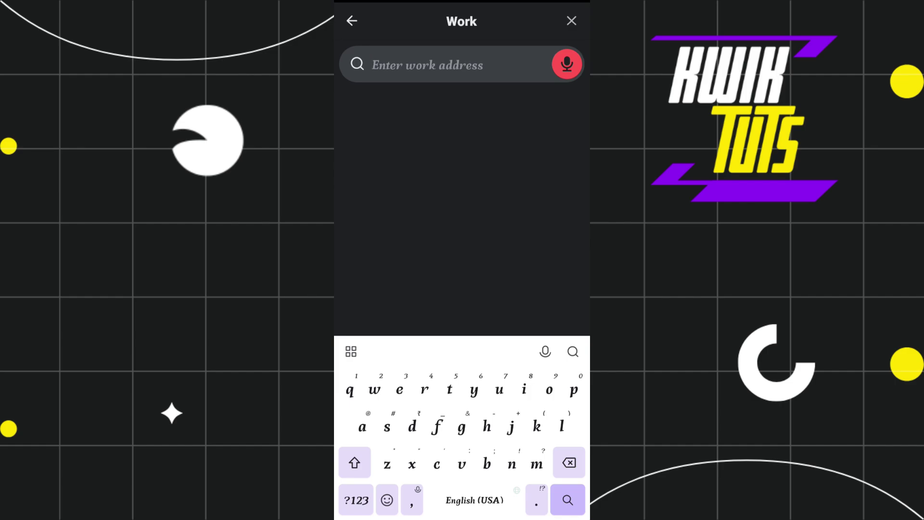
text(Koni)
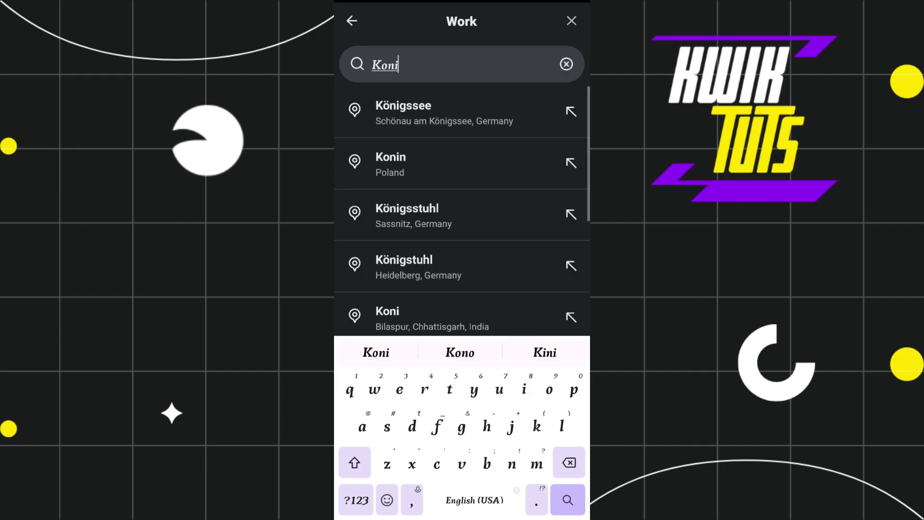